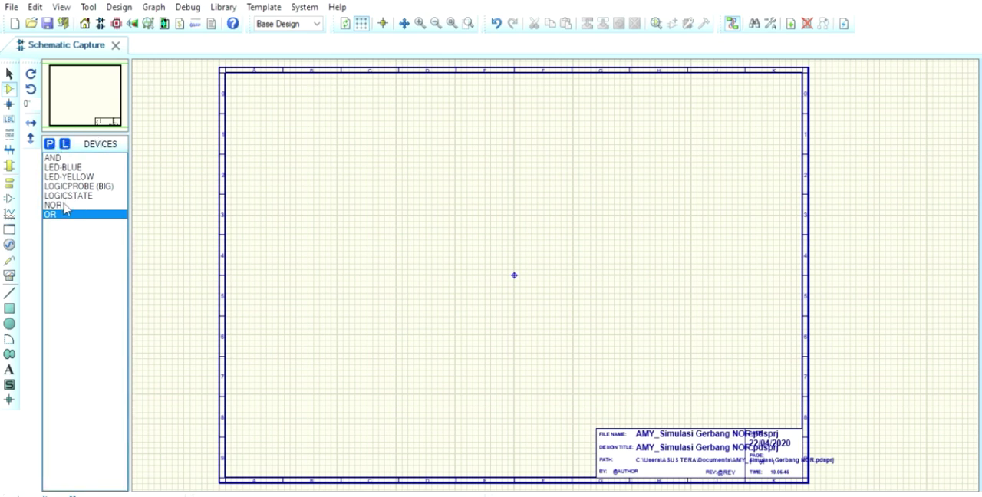
Place two OR gates one above the other near the sheet's upper left and an AND gate between them to their right
left_click(291, 137)
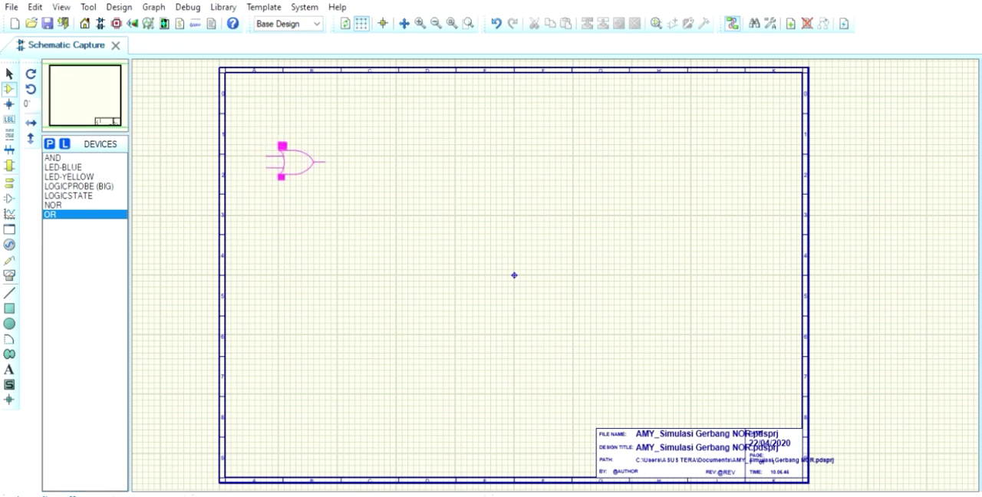
left_click(300, 144)
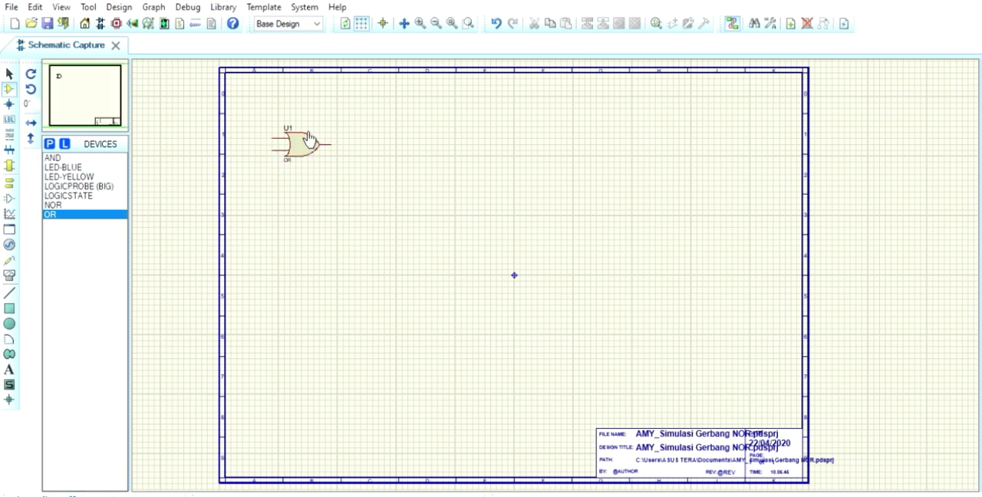
left_click(309, 195)
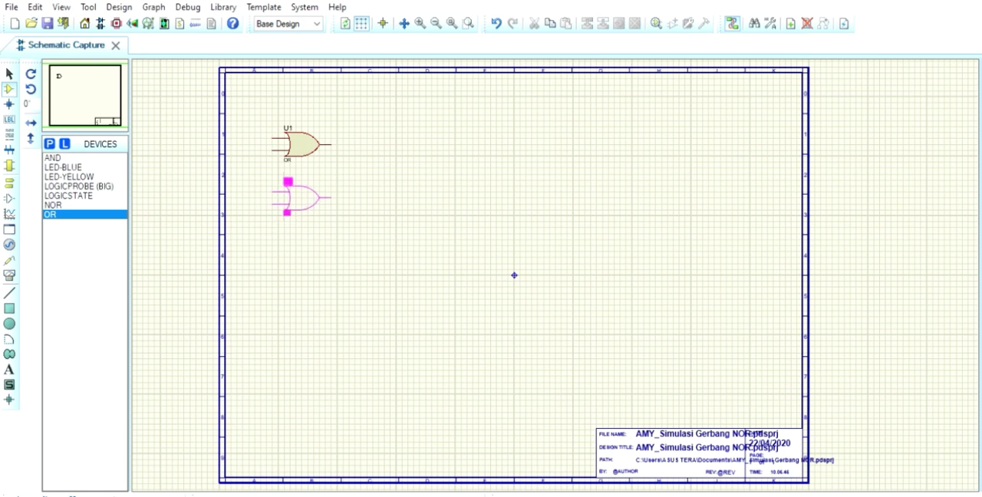
left_click(307, 198)
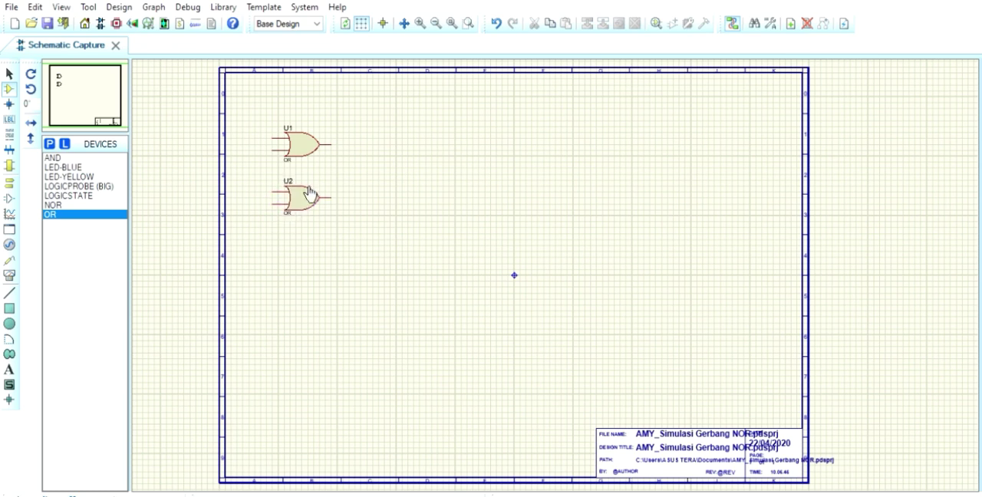
left_click(70, 157)
left_click(419, 174)
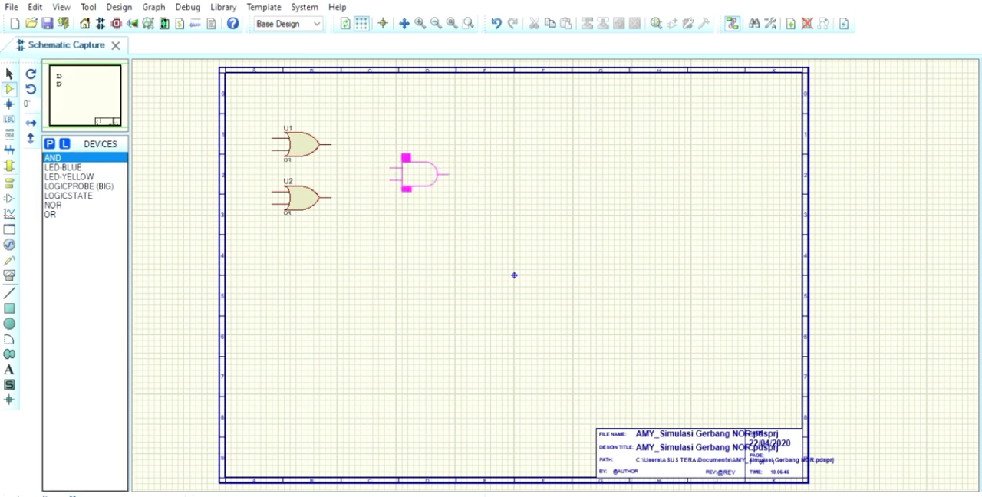
left_click(419, 167)
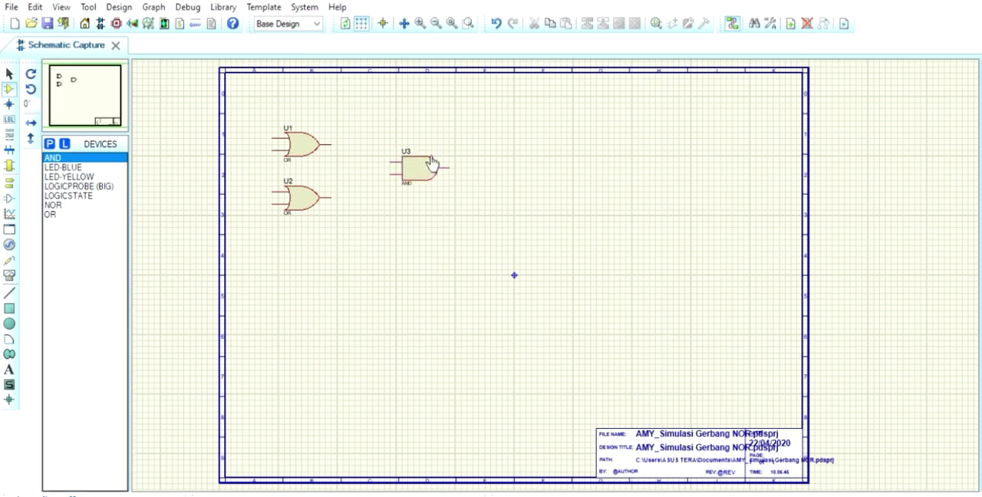
Wire the upper OR gate's output to the AND gate's upper input and the lower OR gate's output to its lower input
left_click(334, 144)
left_click(397, 158)
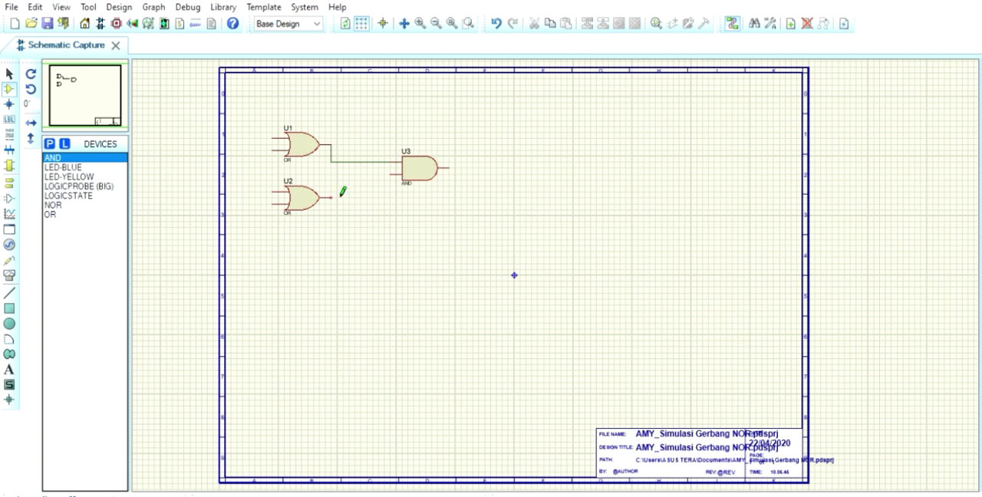
left_click(339, 198)
left_click(396, 173)
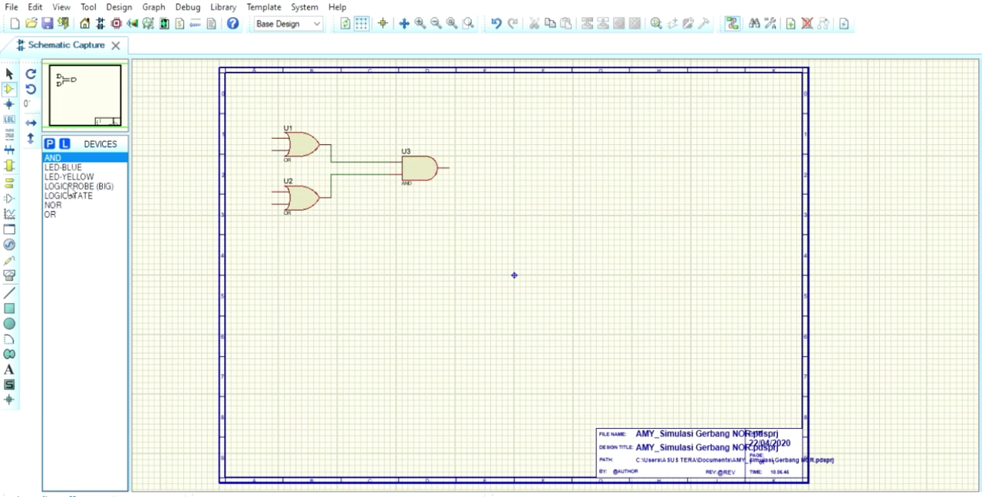
Attach a LOGICSTATE to each of the four inputs of the two OR gates
left_click(74, 195)
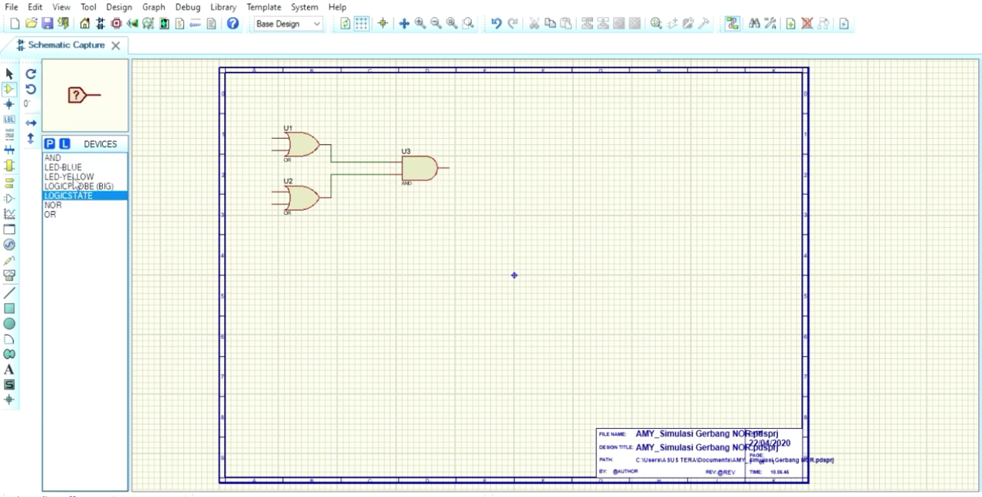
left_click(271, 137)
left_click(270, 140)
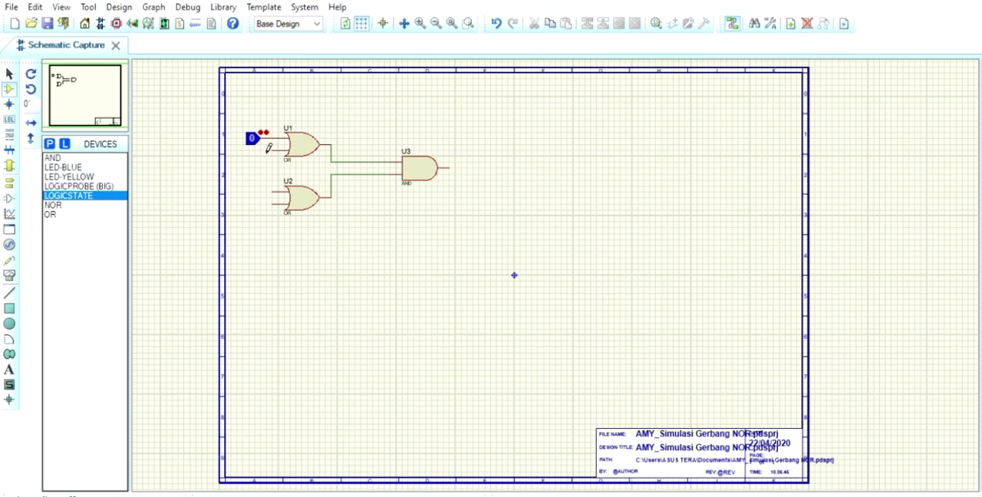
left_click(269, 149)
left_click(269, 150)
left_click(260, 190)
left_click(259, 191)
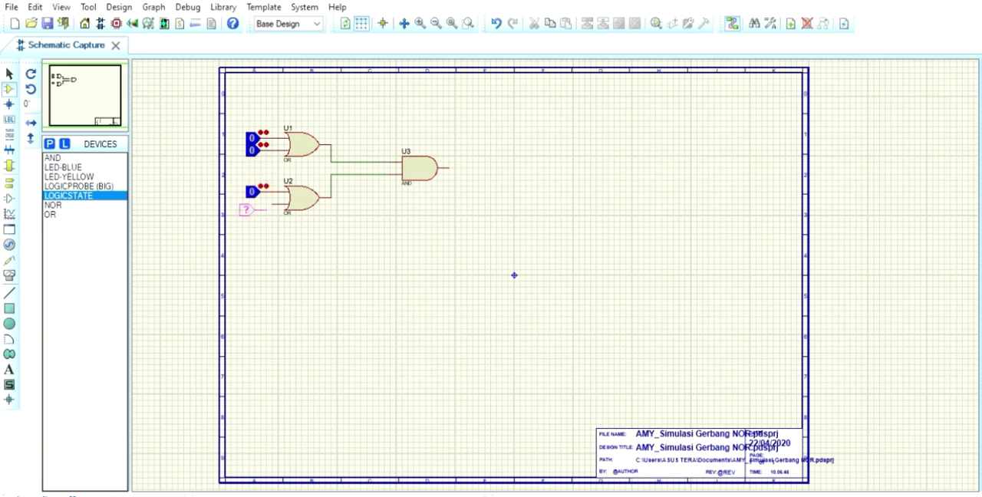
left_click(260, 204)
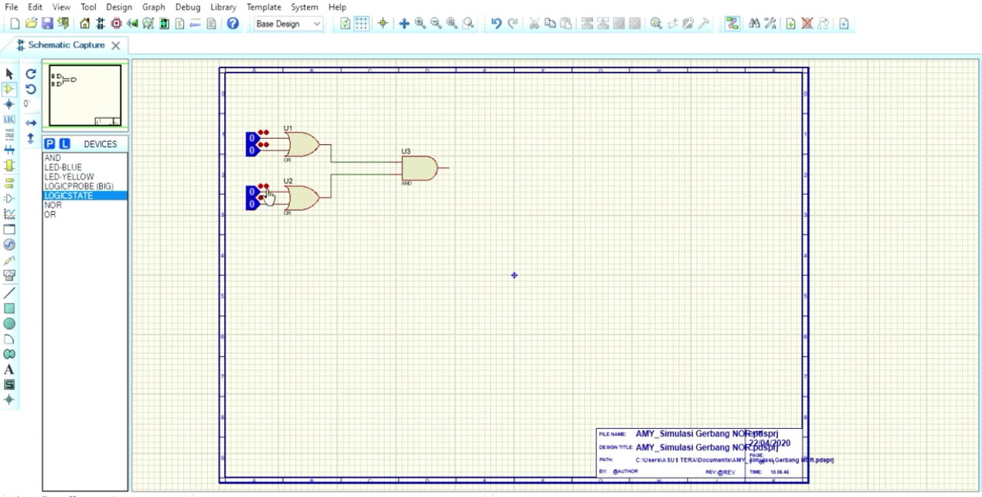
Place a LOGICPROBE (BIG) at the AND gate's output and align it so that it connects to the output pin
left_click(74, 175)
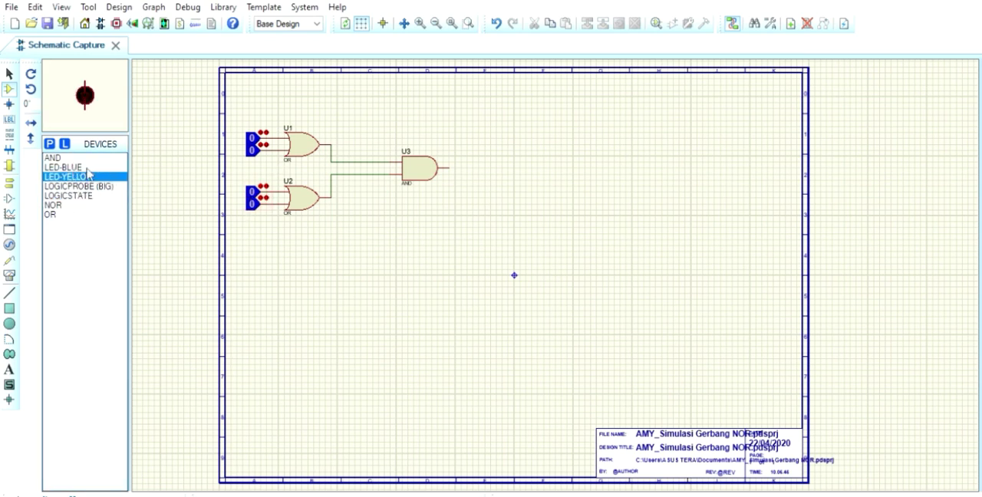
left_click(107, 186)
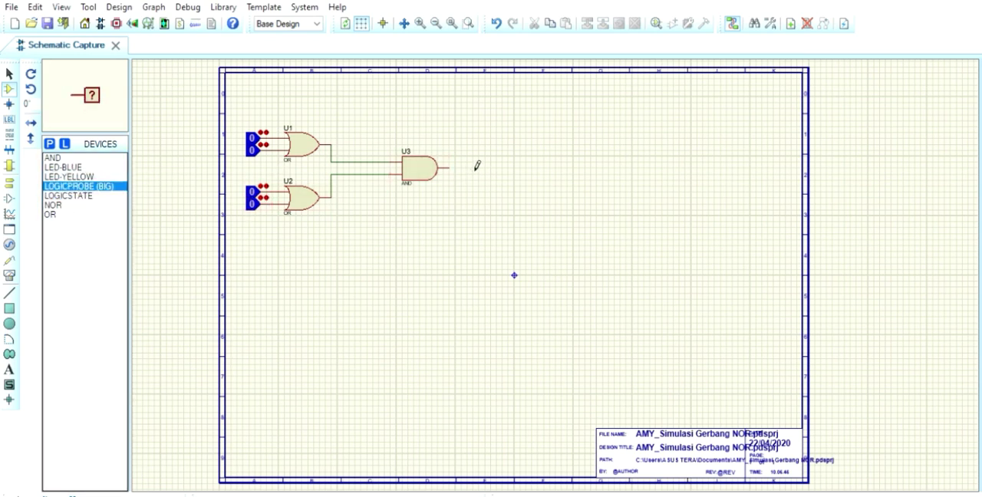
left_click(476, 165)
left_click(466, 164)
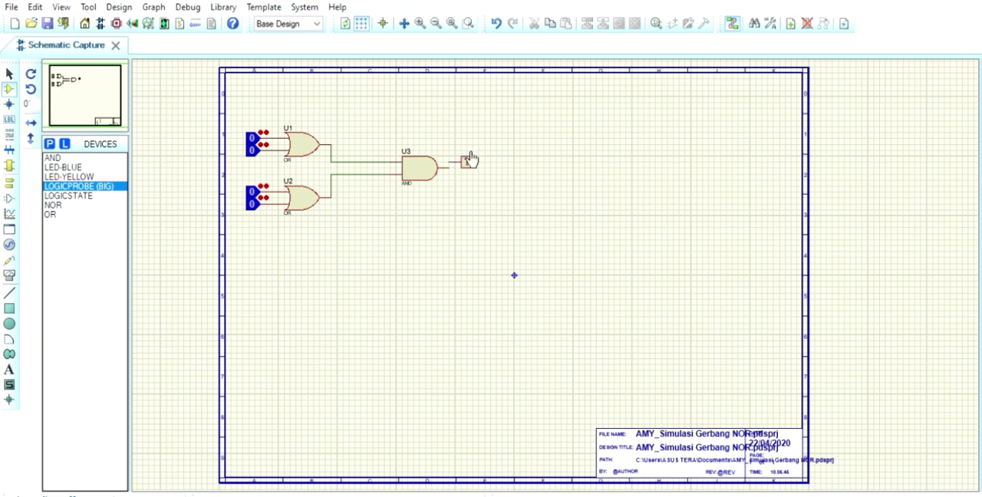
left_click(470, 158)
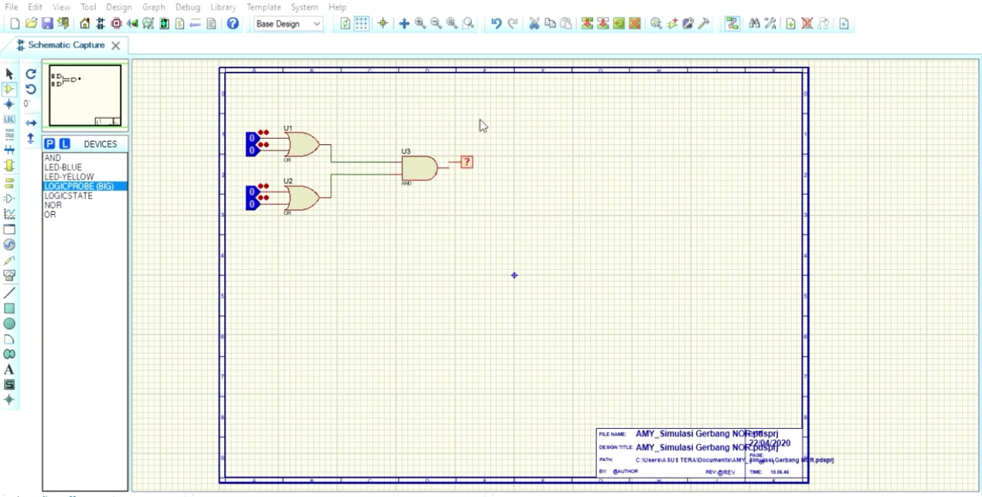
left_click_drag(465, 165, 466, 169)
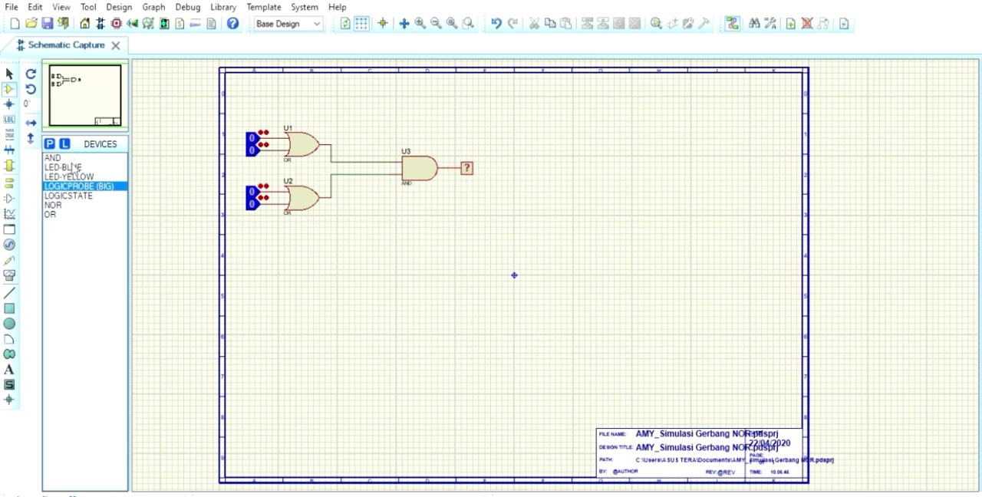
Place two NOR gates one above the other below the OR gates, and a third NOR gate between them to their right
left_click(55, 204)
left_click(278, 263)
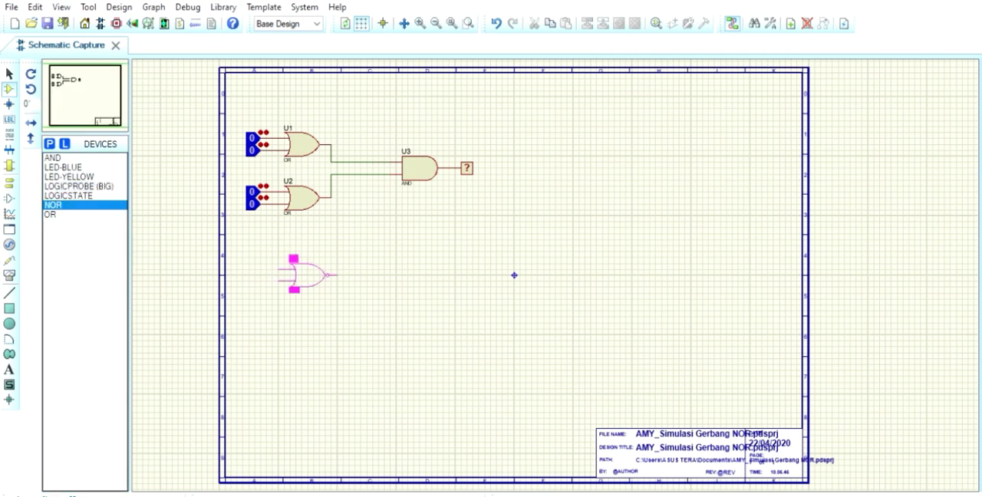
left_click(300, 275)
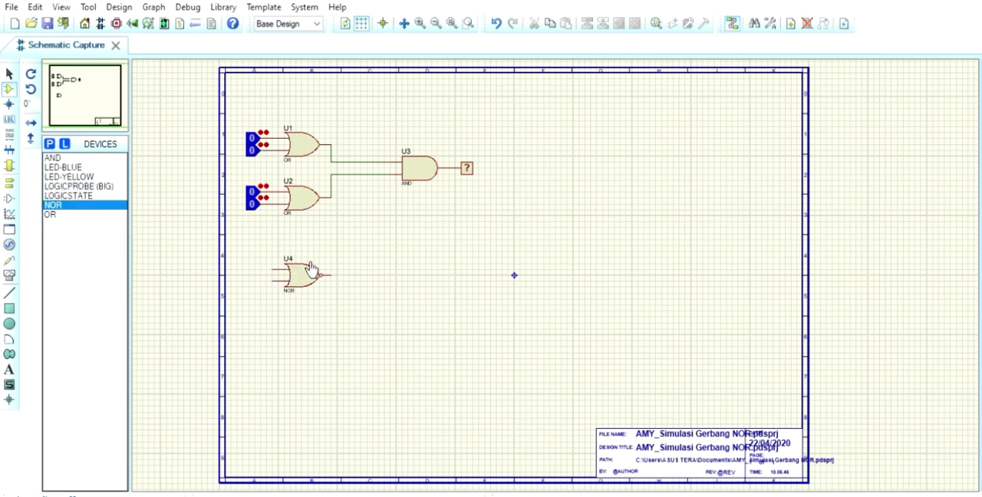
left_click(301, 328)
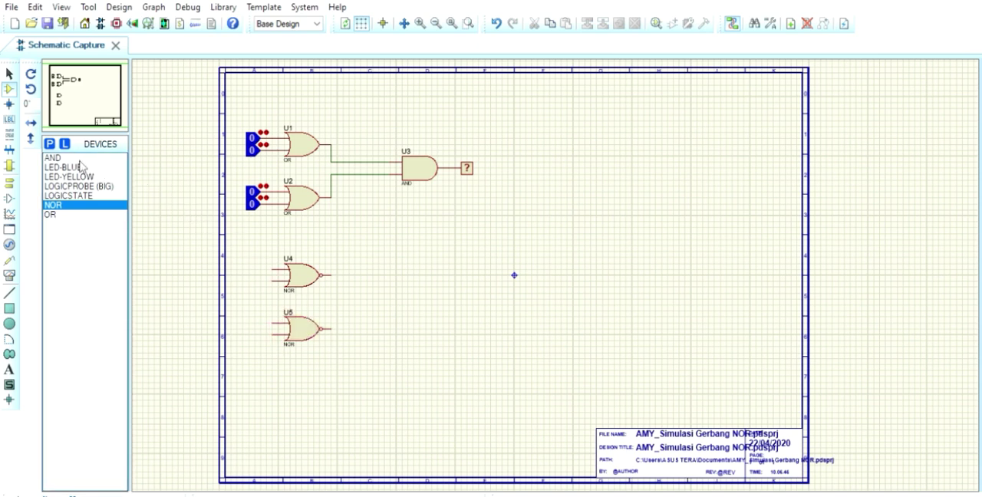
left_click(426, 299)
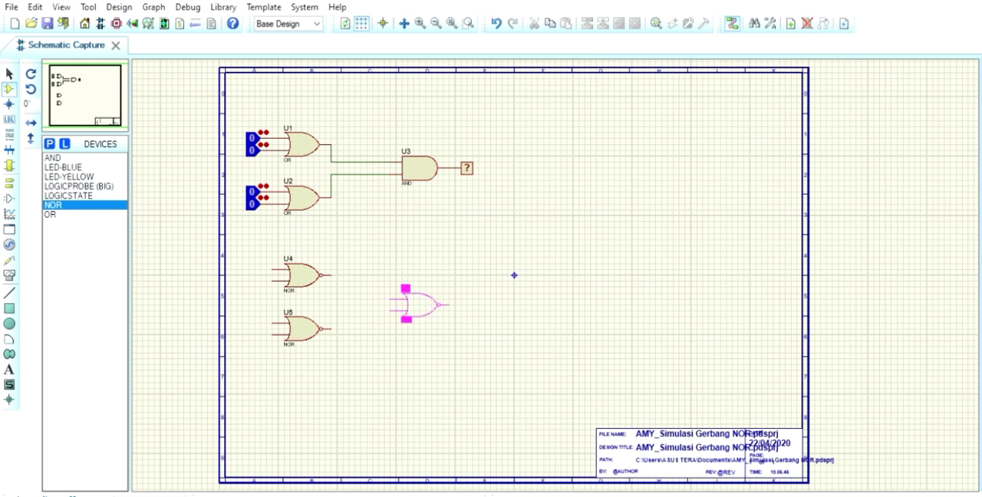
left_click(426, 301)
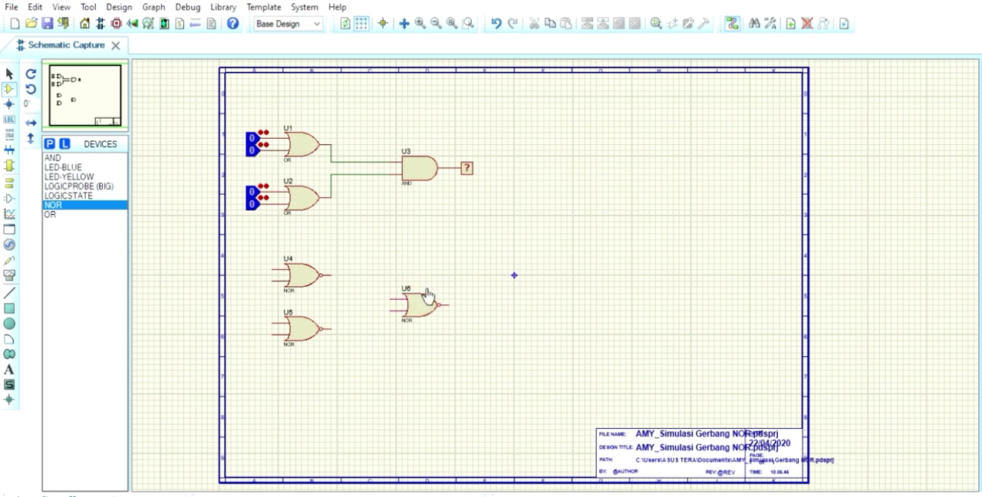
Wire the outputs of the two stacked NOR gates to the upper and lower inputs of the third NOR gate
left_click(332, 274)
left_click(395, 297)
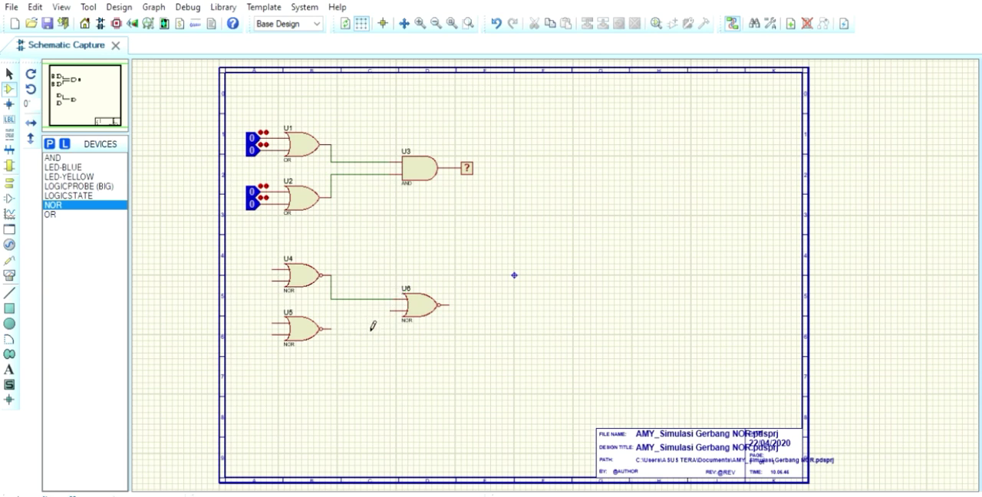
left_click(338, 328)
left_click(399, 308)
left_click(398, 310)
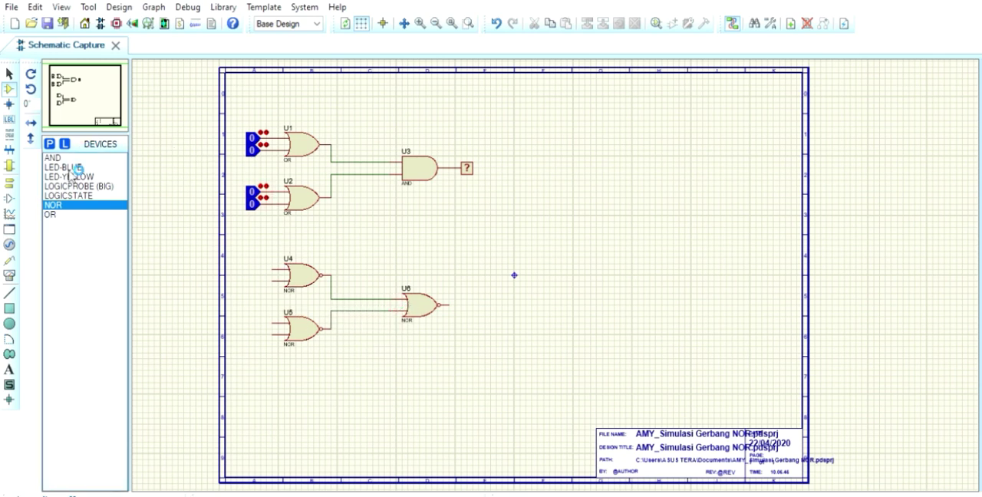
Attach a LOGICSTATE to each of the two inputs of the upper NOR gate
left_click(73, 195)
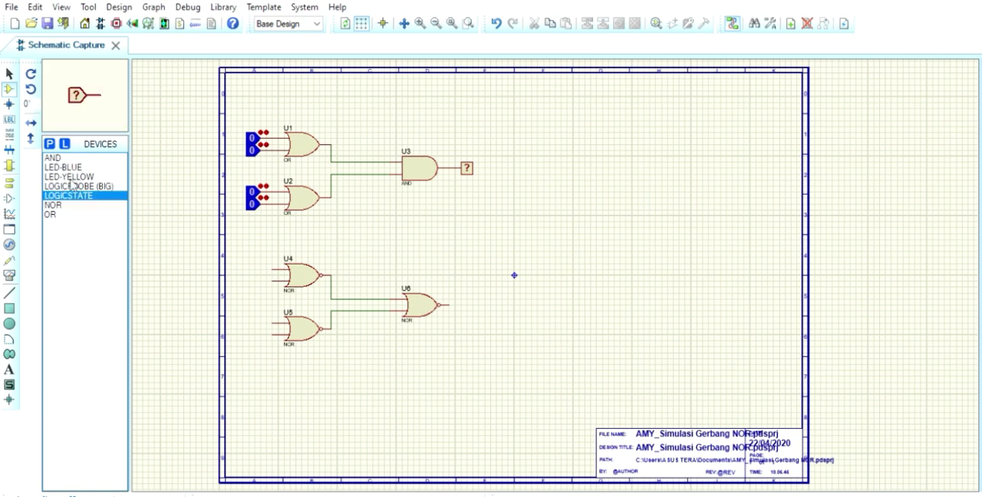
left_click(269, 268)
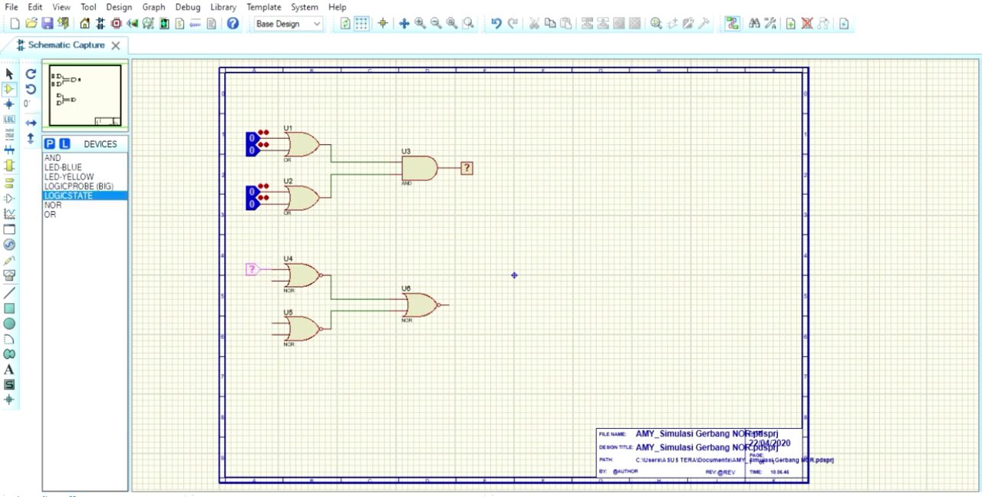
left_click(266, 268)
left_click(267, 278)
left_click(269, 279)
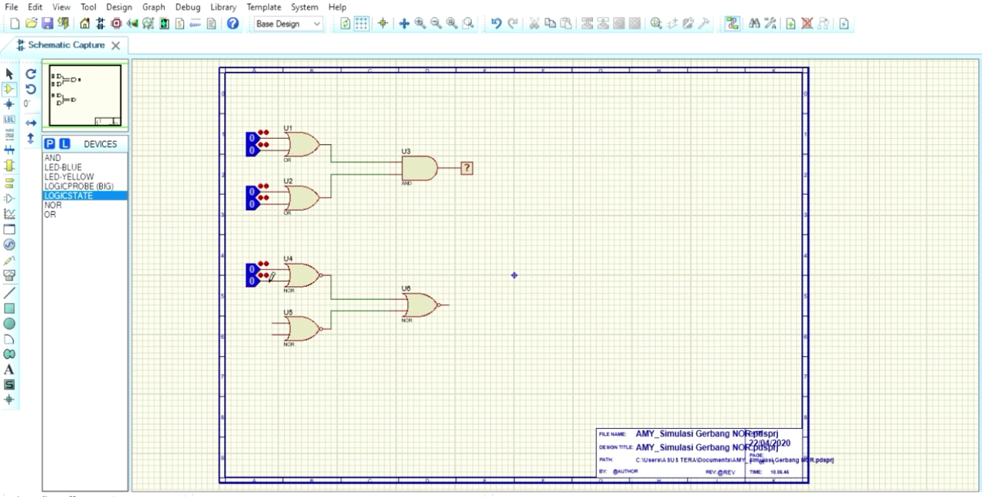
left_click(264, 322)
left_click(267, 318)
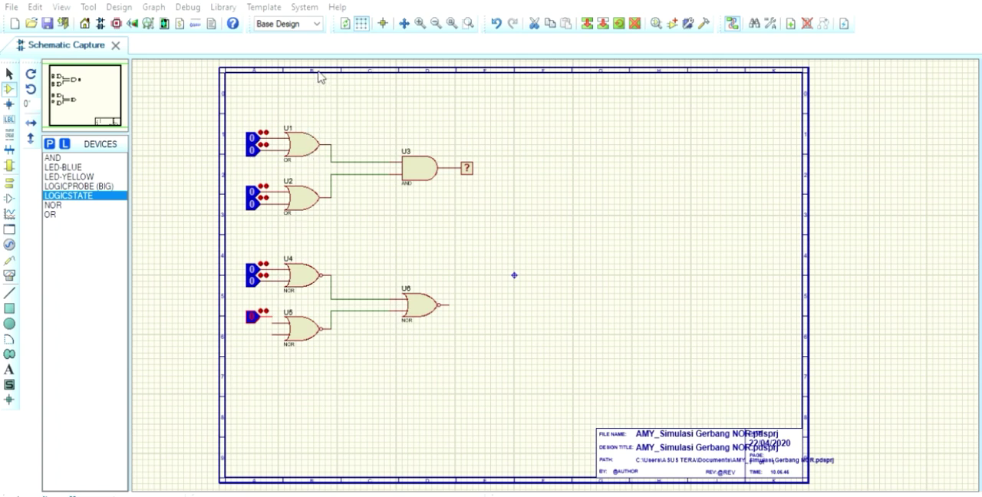
key("Delete")
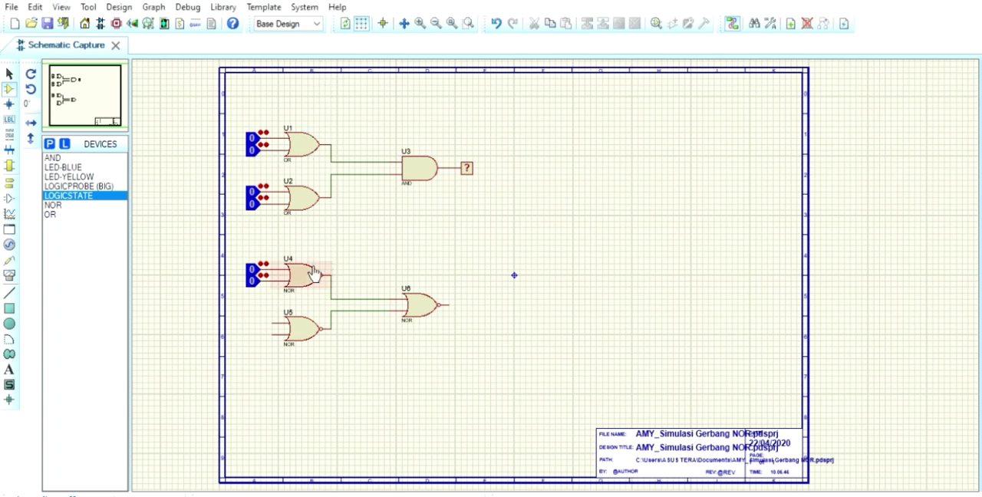
Attach a LOGICSTATE to both inputs of the lower NOR gate and a LOGICPROBE (BIG) to the final NOR gate's output
left_click(263, 322)
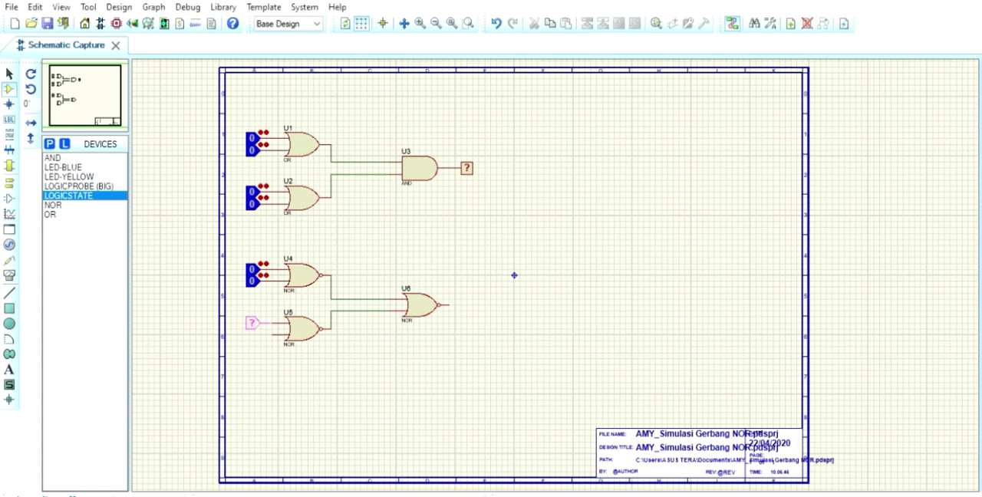
left_click(268, 327)
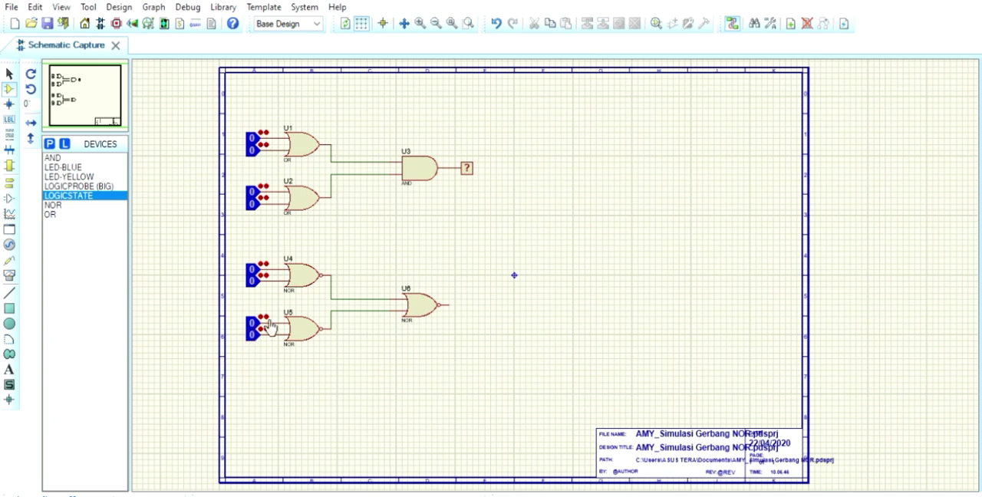
left_click(86, 186)
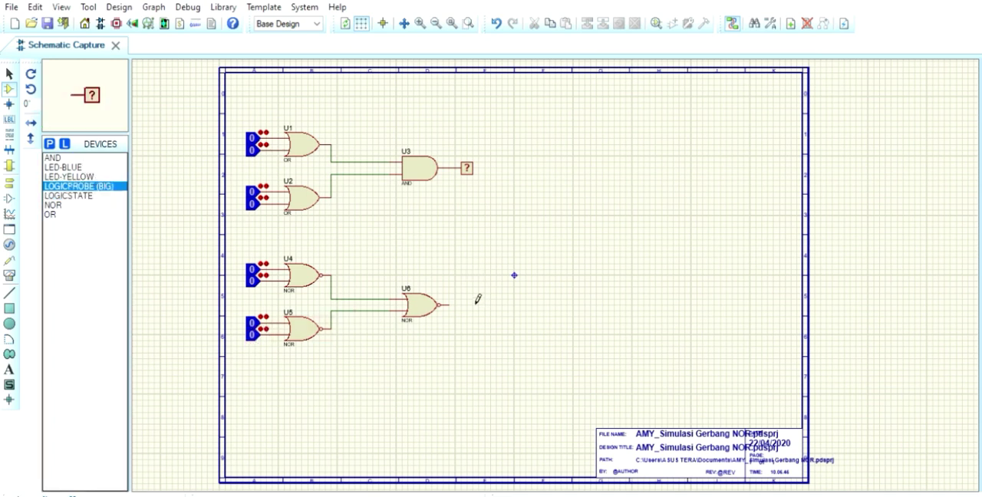
left_click(475, 301)
left_click(470, 305)
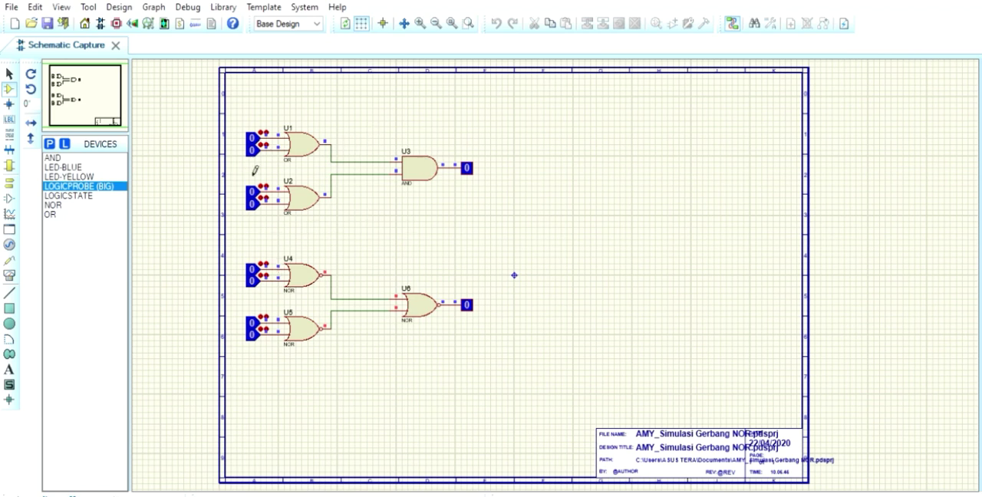
With the simulation running, set the upper input of both OR gates and both input-side NOR gates to 1
left_click(253, 138)
left_click(252, 191)
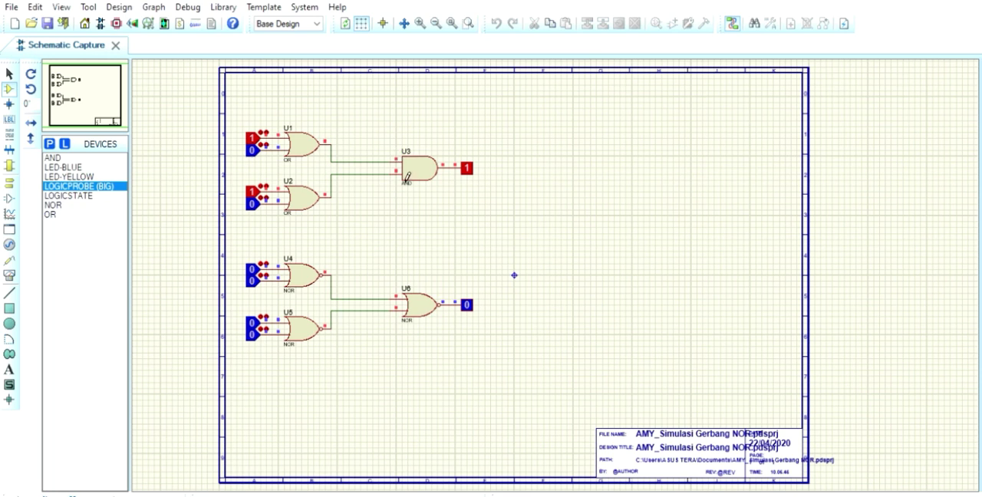
left_click(253, 270)
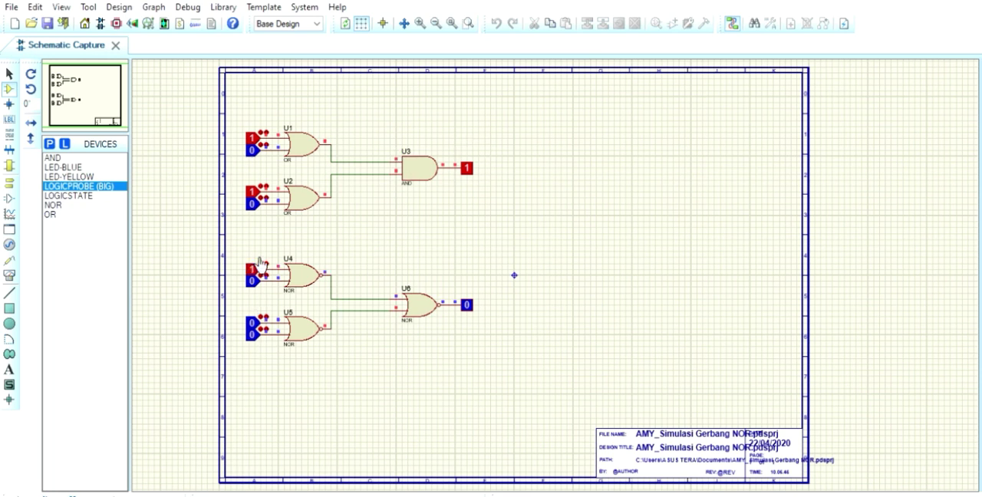
left_click(260, 318)
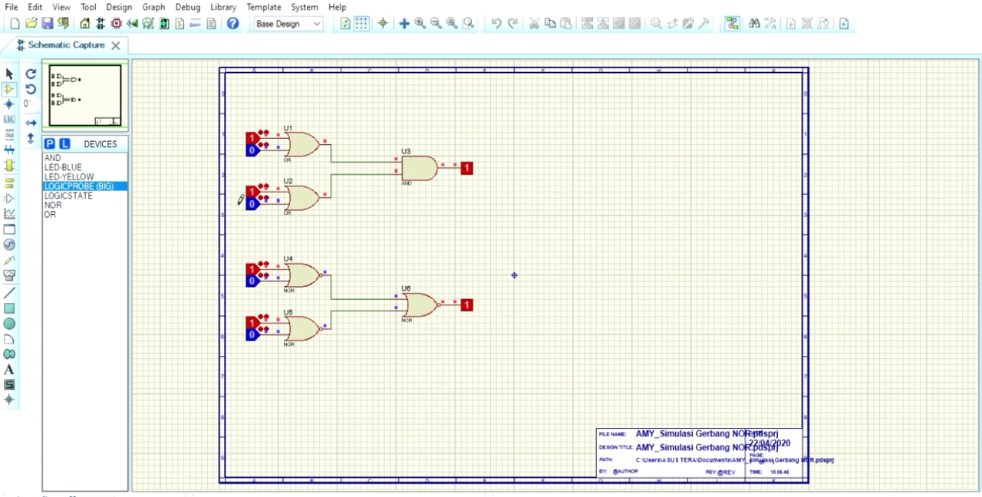
Set the lower input of both OR gates and both input-side NOR gates to 1
left_click(261, 145)
left_click(261, 204)
left_click(260, 278)
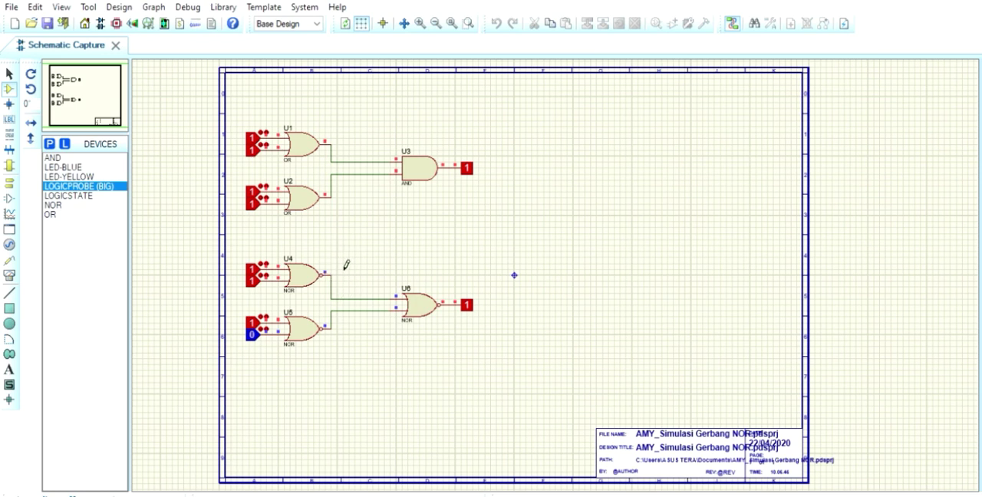
left_click(261, 330)
Set both inputs of the upper OR gate to 0 and stop the simulation
left_click(260, 136)
left_click(264, 145)
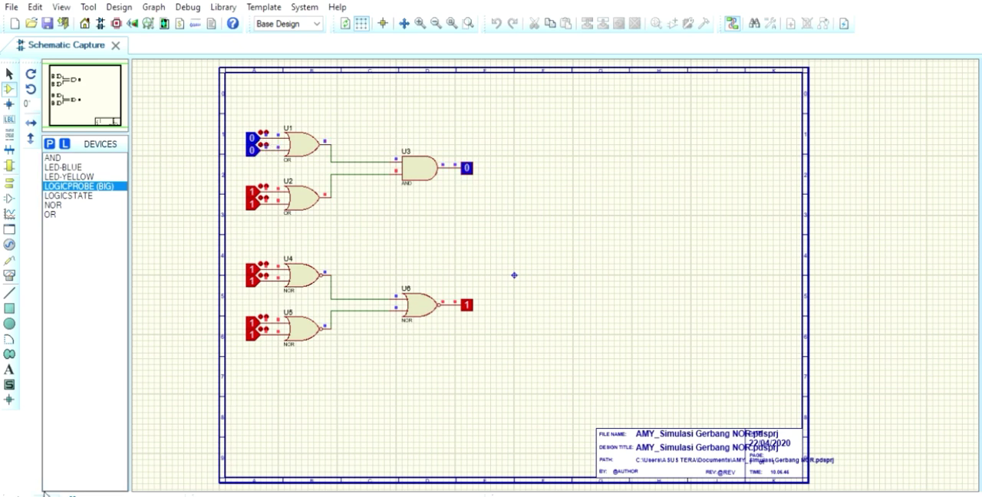
left_click(97, 493)
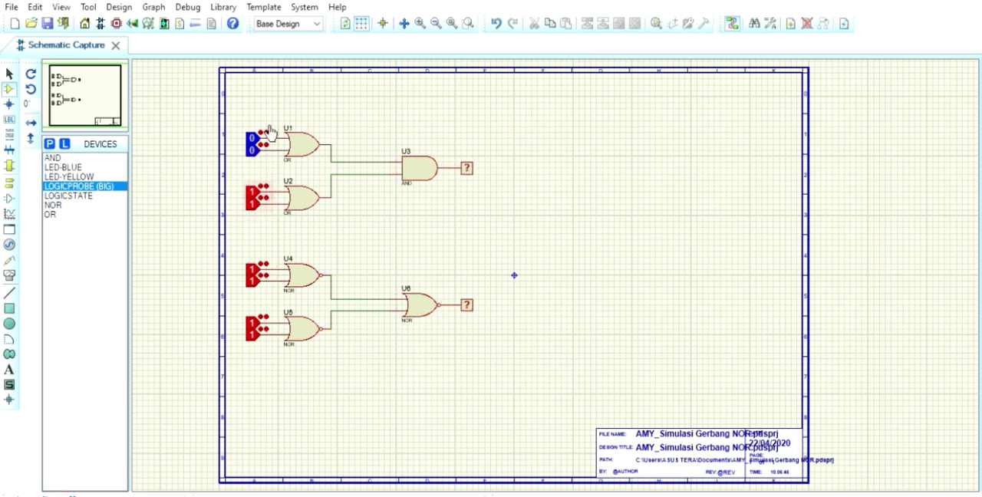
Set both inputs of the lower OR gate and of the two input-side NOR gates to 0
left_click(259, 192)
left_click(259, 204)
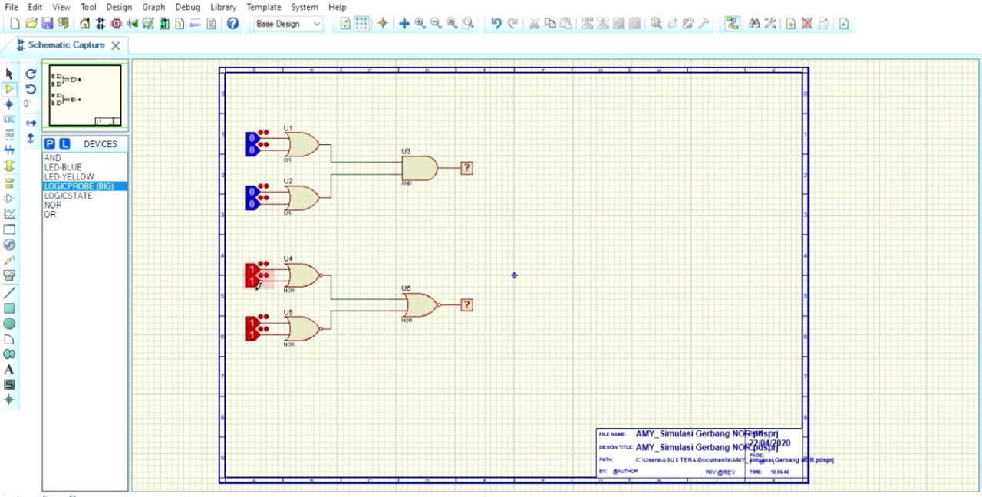
left_click(260, 271)
left_click(260, 280)
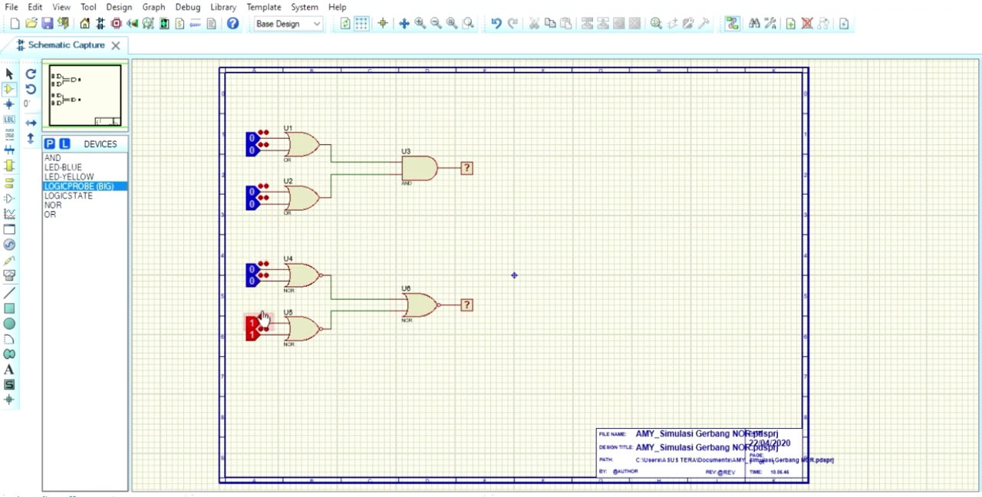
left_click(261, 334)
left_click(262, 323)
Delete the logic probes from the outputs of the AND gate and the final NOR gate
left_click(466, 168)
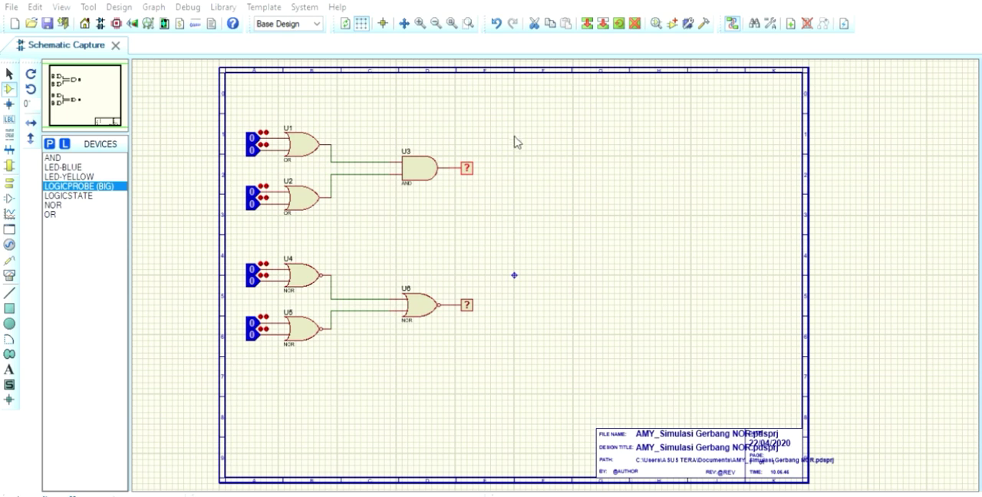
key("Delete")
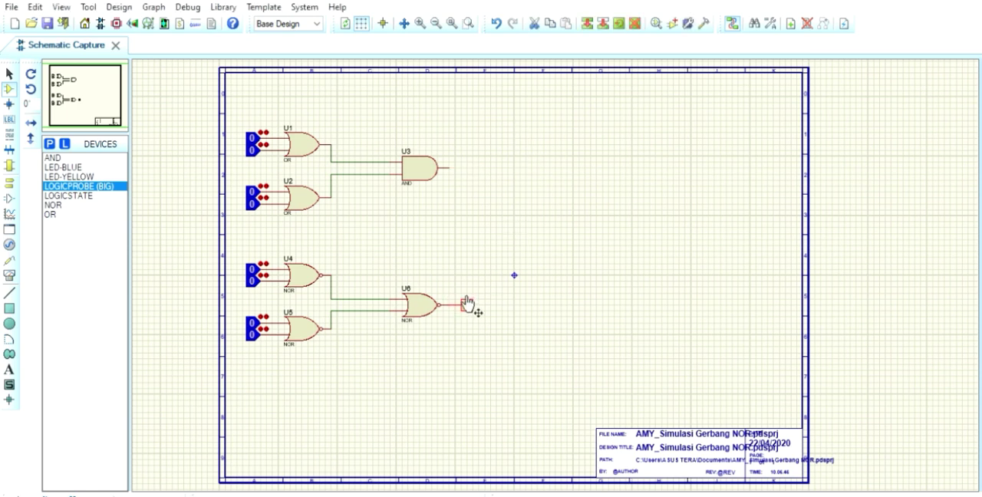
key("Delete")
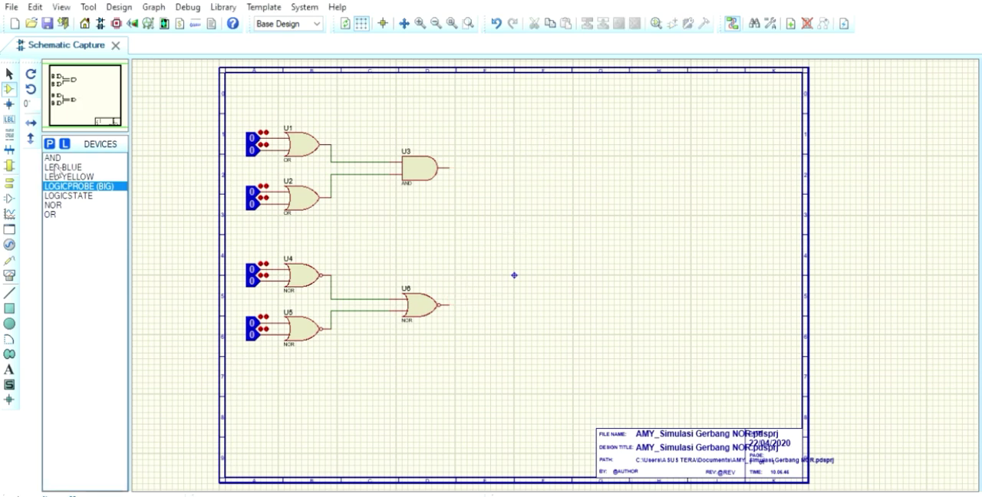
Attach an LED-BLUE to the AND gate's output and an LED-YELLOW to the final NOR gate's output
left_click(58, 167)
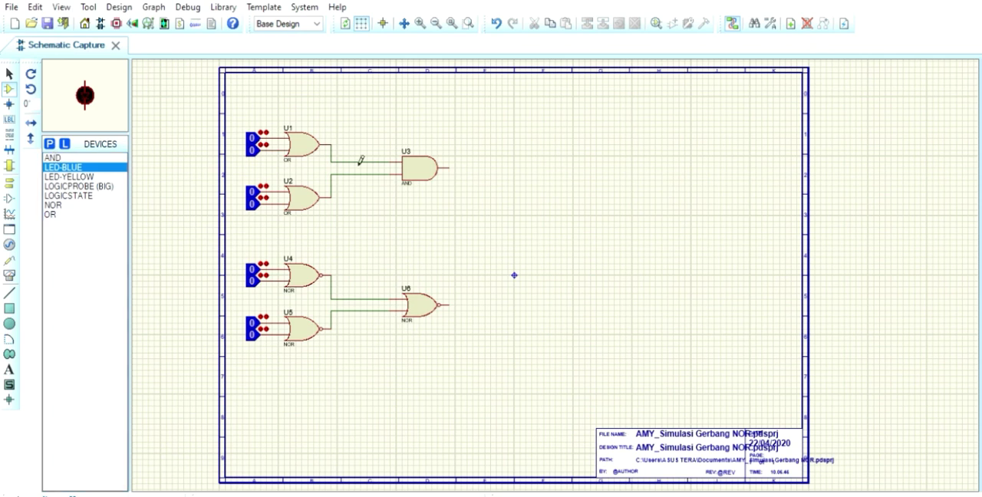
left_click(475, 164)
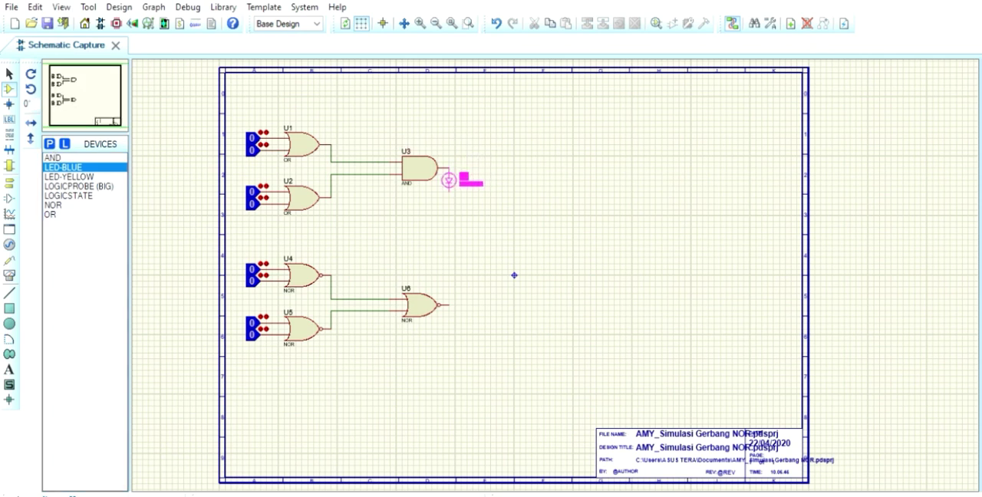
left_click(460, 191)
left_click(76, 177)
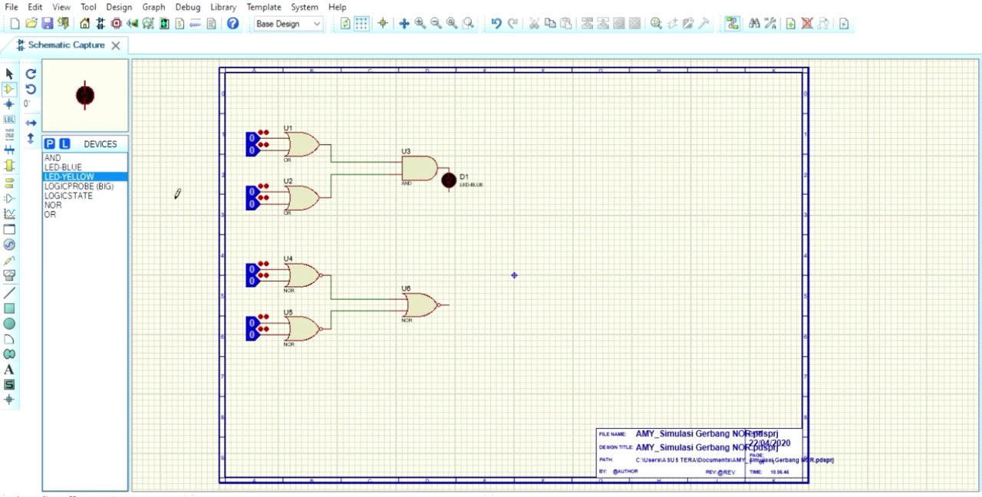
left_click(458, 308)
left_click(456, 310)
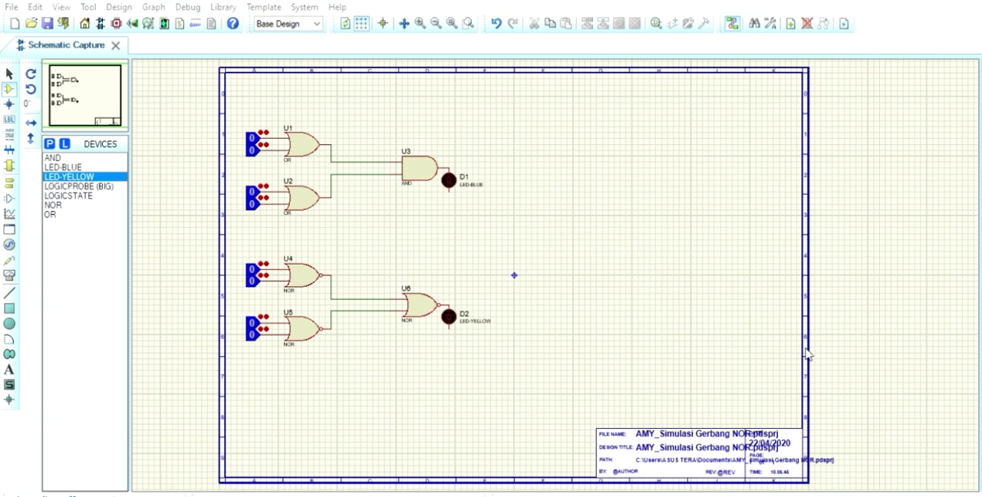
Place a GROUND terminal below the blue LED and move it onto the LED's lower pin
left_click(804, 373)
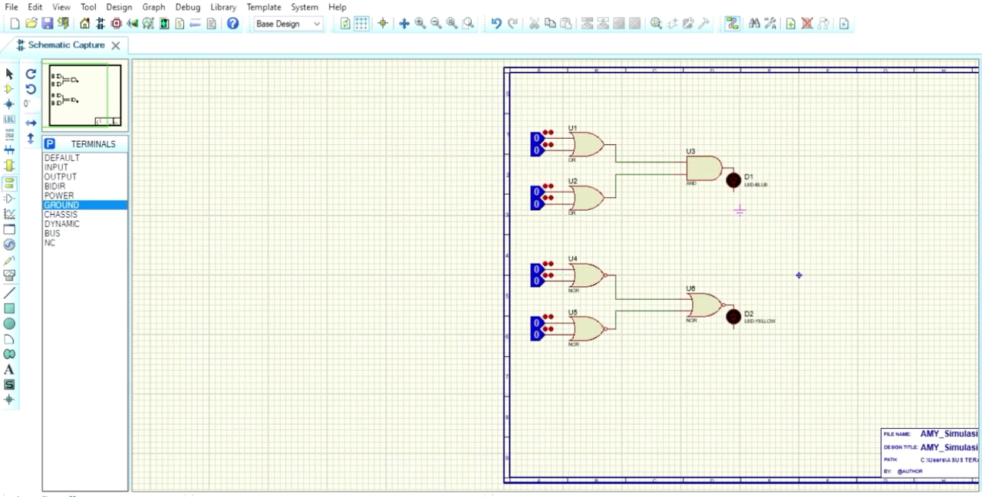
left_click(733, 203)
left_click(88, 96)
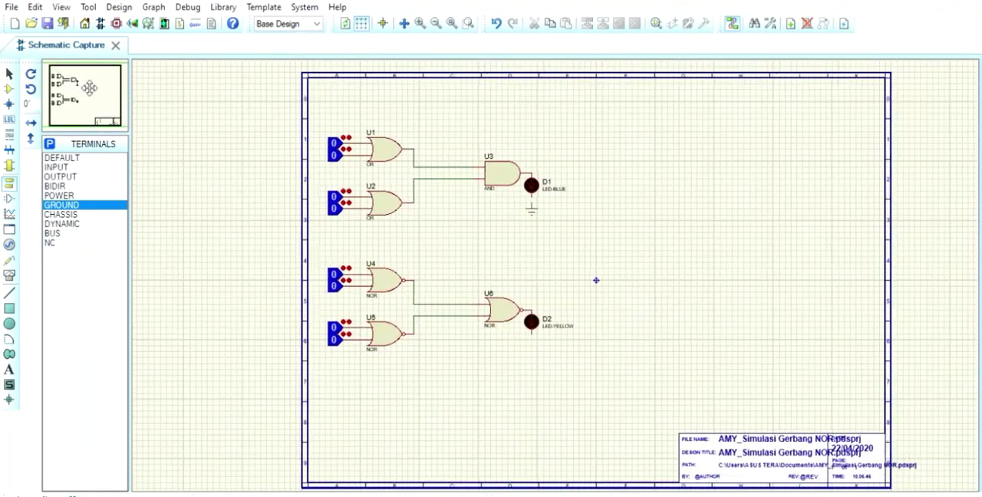
left_click(85, 82)
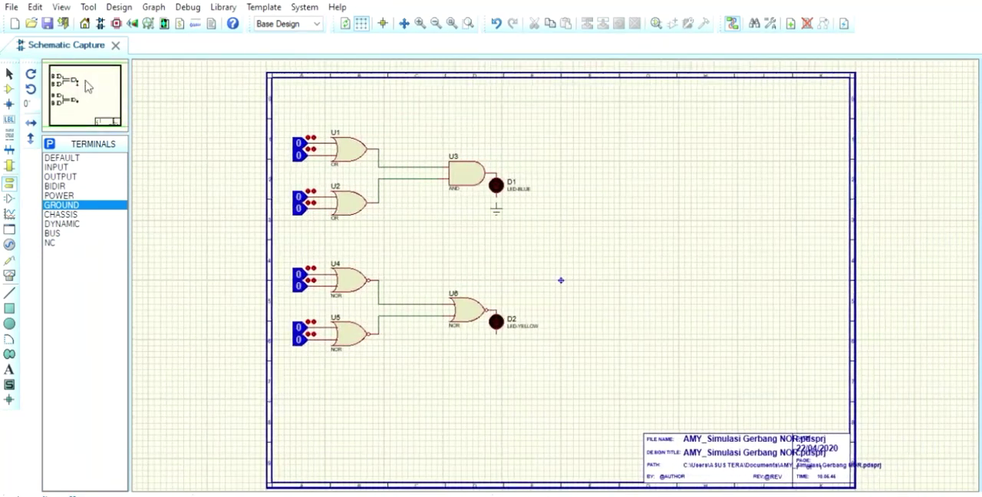
left_click(499, 205)
left_click_drag(500, 203, 500, 207)
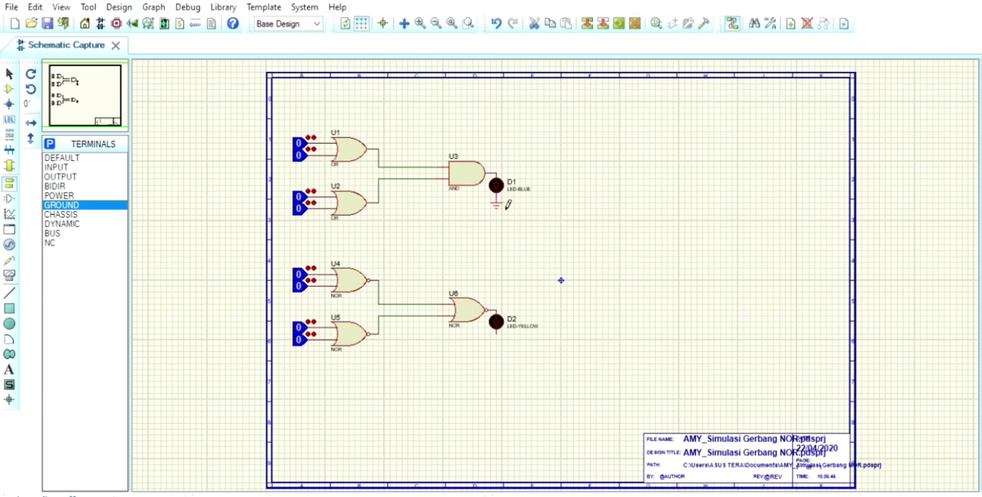
Attach a GROUND terminal to the lower pin of the yellow LED
left_click(503, 345)
left_click(503, 351)
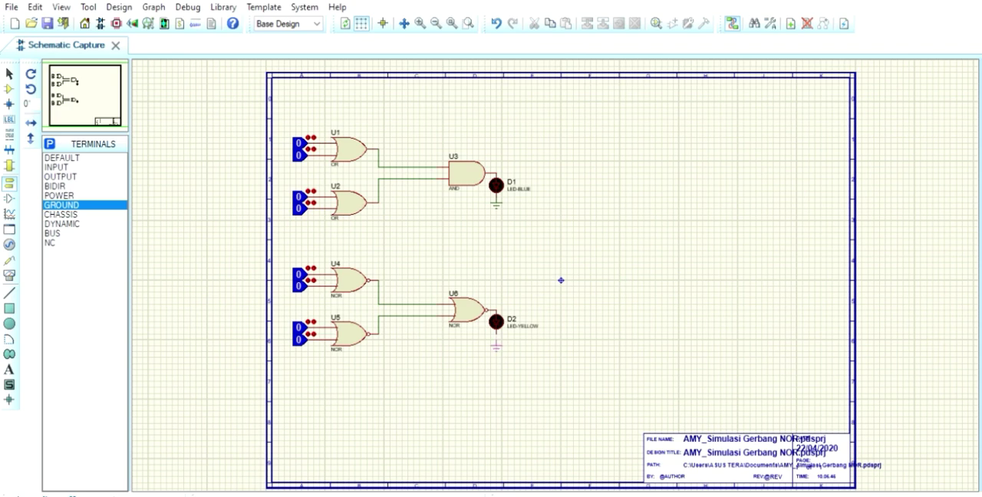
left_click(497, 342)
With the simulation of the LED circuits running, set the upper input of both OR gates and both input-side NOR gates to 1
left_click_drag(98, 94, 93, 86)
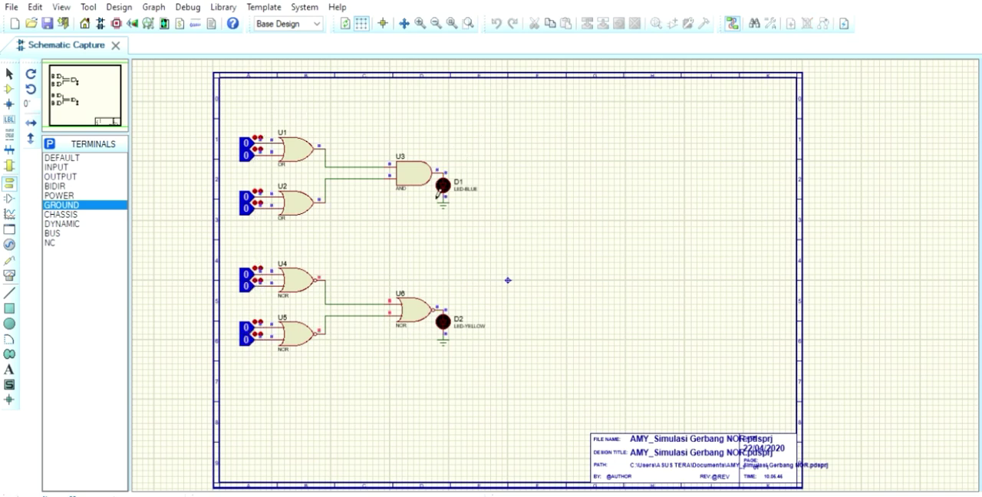
left_click(246, 143)
left_click(247, 197)
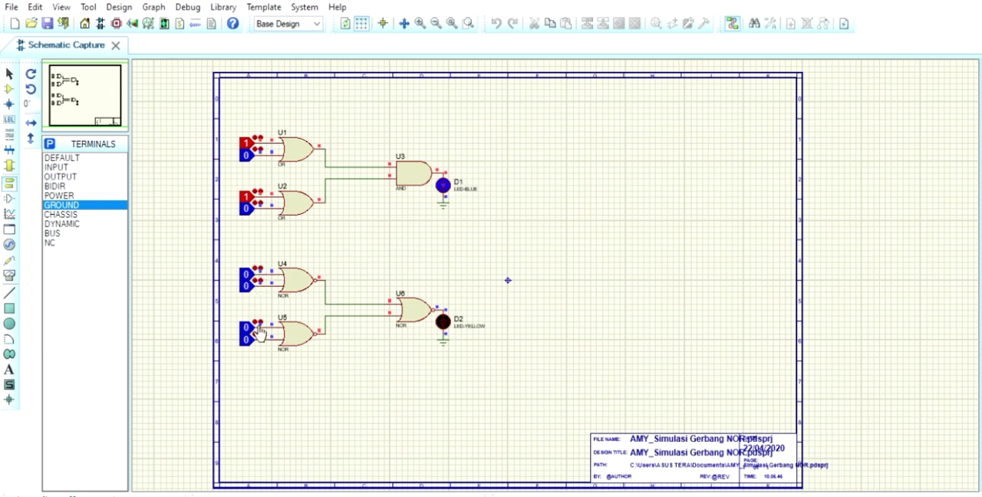
left_click(257, 270)
left_click(258, 313)
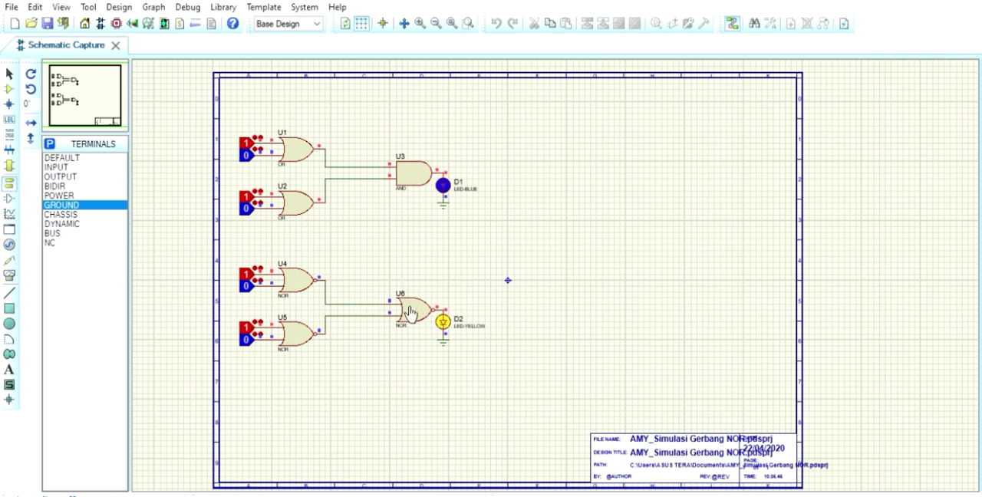
Set the lower input of both OR gates and both input-side NOR gates to 1 in the LED circuits
left_click(251, 158)
left_click(247, 209)
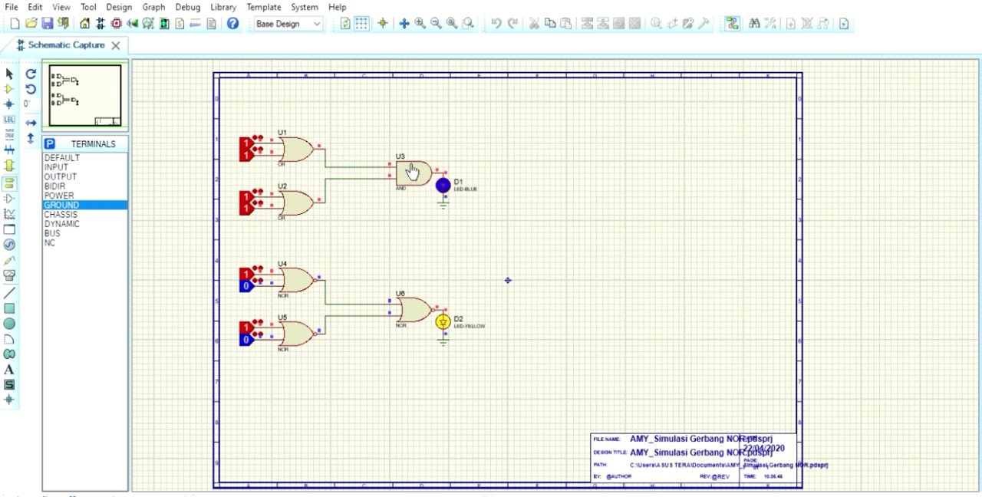
left_click(246, 286)
left_click(247, 338)
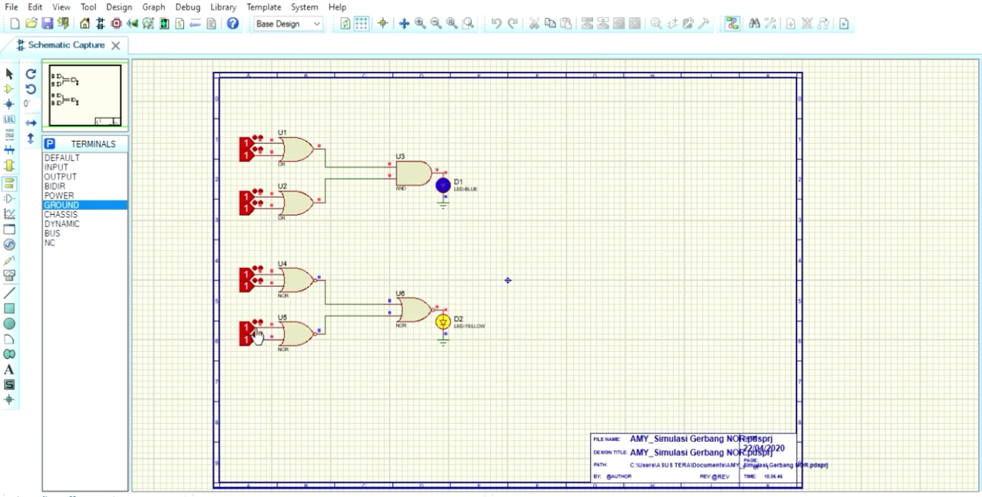